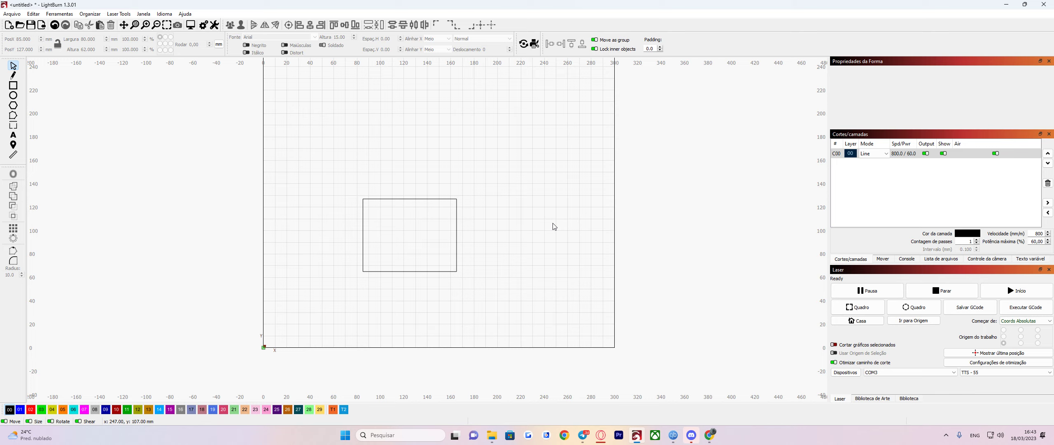
# Start the laser job with the rectangle selected to review the start confirmation checklist, and decline the start.
pyautogui.moveTo(314, 171); pyautogui.dragTo(523, 303)
pyautogui.click(523, 303)
pyautogui.moveTo(292, 113); pyautogui.dragTo(559, 293)
pyautogui.moveTo(304, 150); pyautogui.dragTo(591, 324)
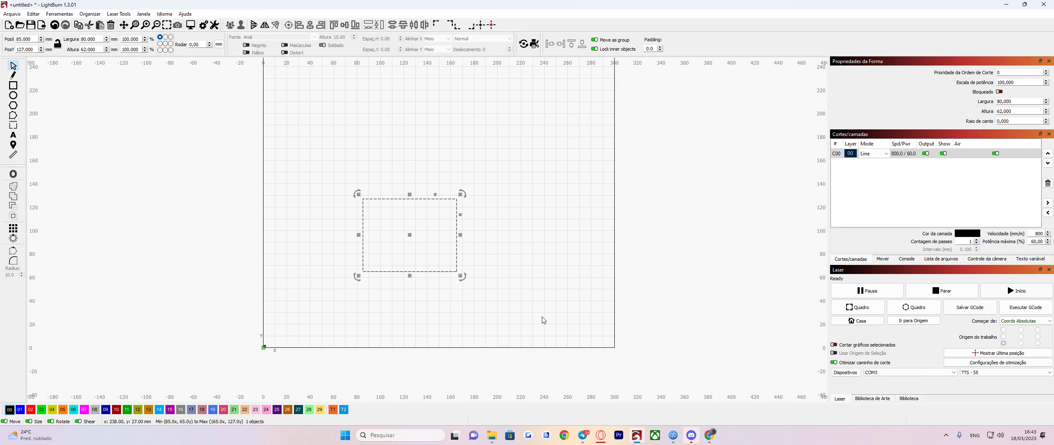
pyautogui.click(1016, 290)
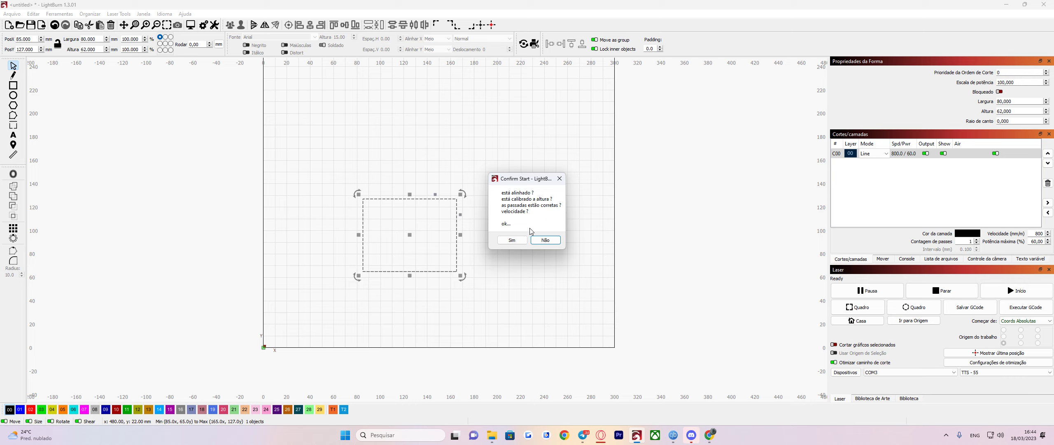
pyautogui.click(551, 241)
pyautogui.click(259, 193)
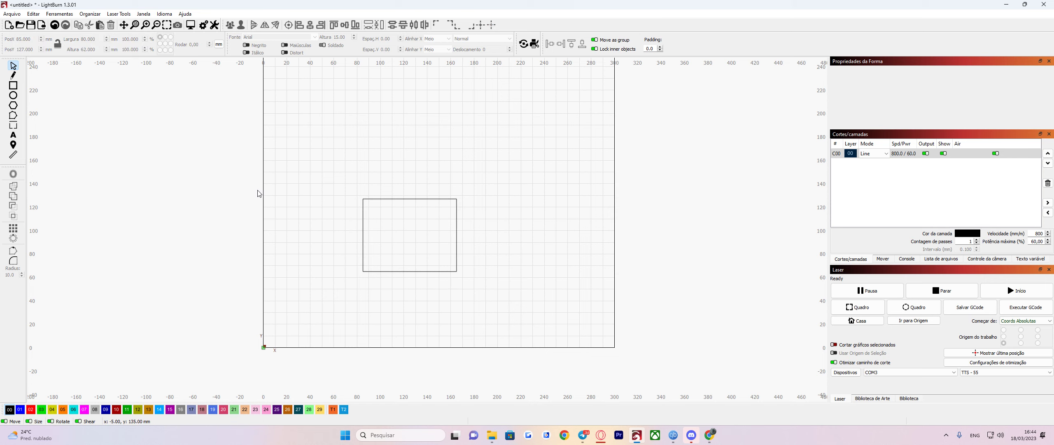
# Open the device settings and, with the job checklist left enabled, open its reminder text for editing.
pyautogui.click(34, 15)
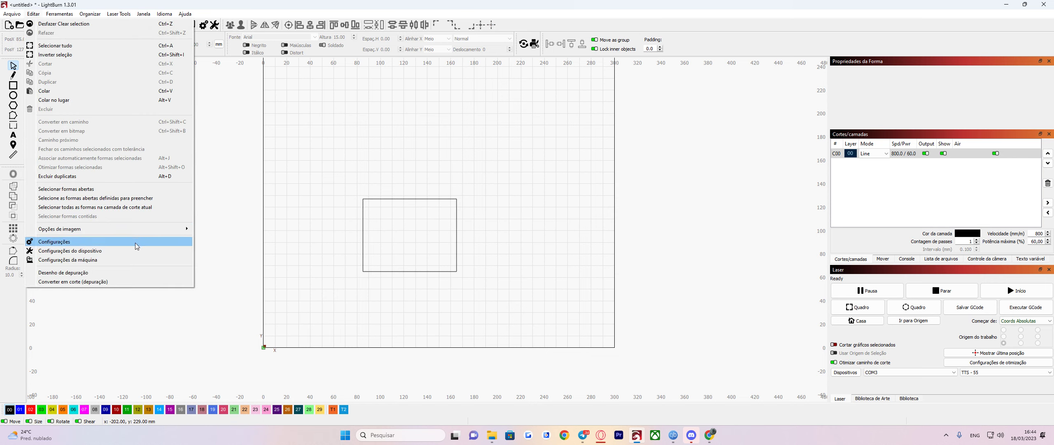
pyautogui.click(336, 252)
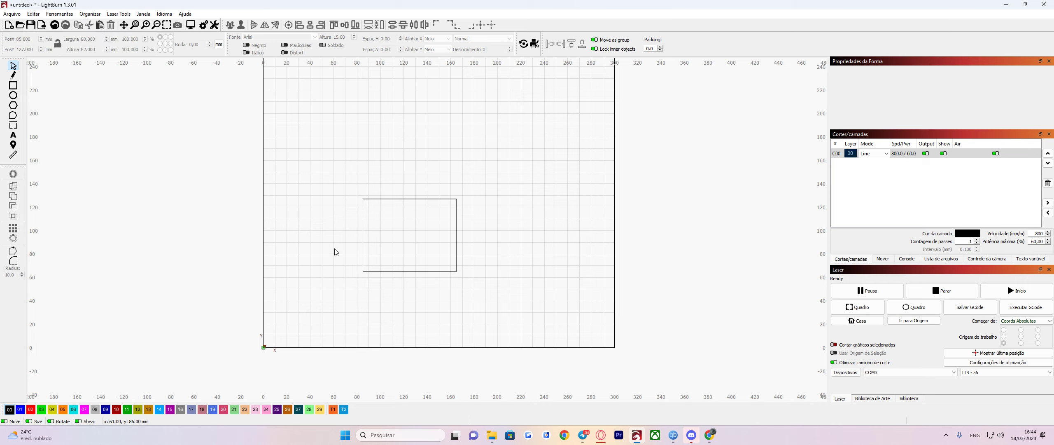
pyautogui.click(34, 15)
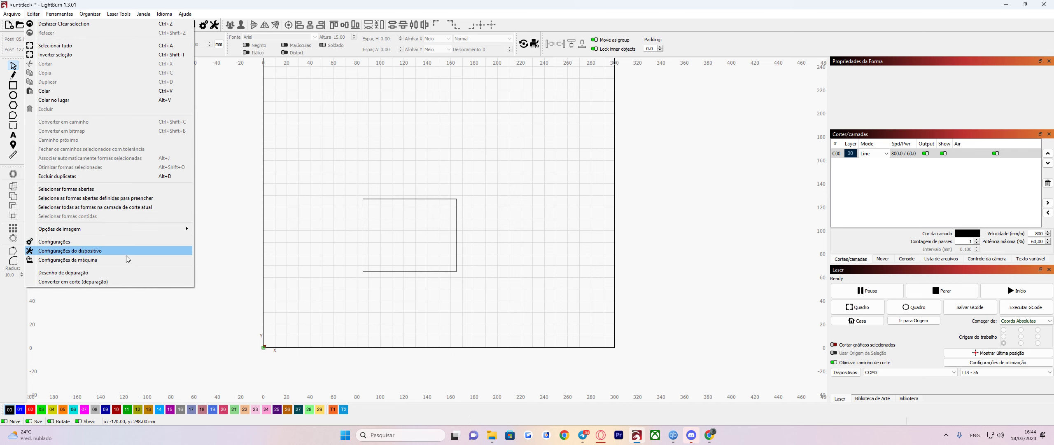
pyautogui.click(135, 252)
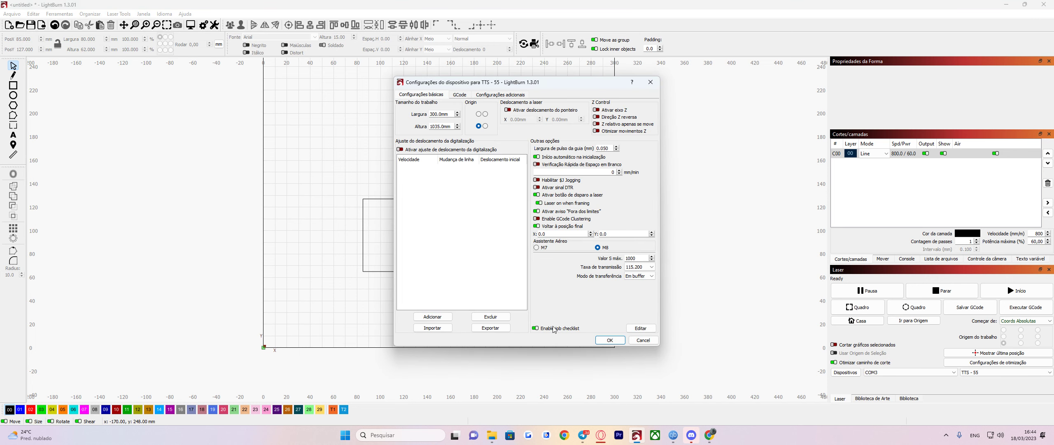
pyautogui.click(554, 329)
pyautogui.click(541, 329)
pyautogui.click(640, 328)
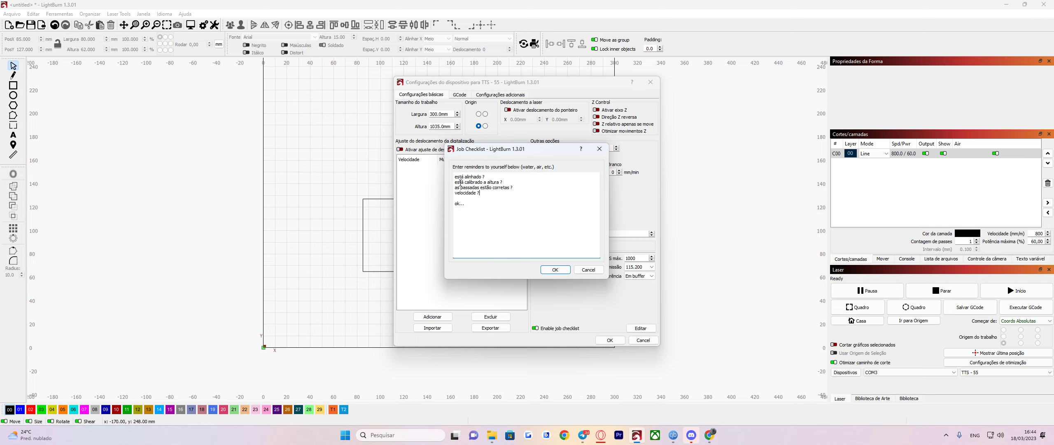
# Insert a new line below "velocidade ?" in the job checklist reminders.
pyautogui.moveTo(465, 174); pyautogui.dragTo(511, 194)
pyautogui.click(484, 193)
pyautogui.press('Return')
pyautogui.hotkey('shift', 'Up')
pyautogui.hotkey('shift', 'Up')
pyautogui.hotkey('shift', 'Up')
pyautogui.hotkey('shift', 'Up')
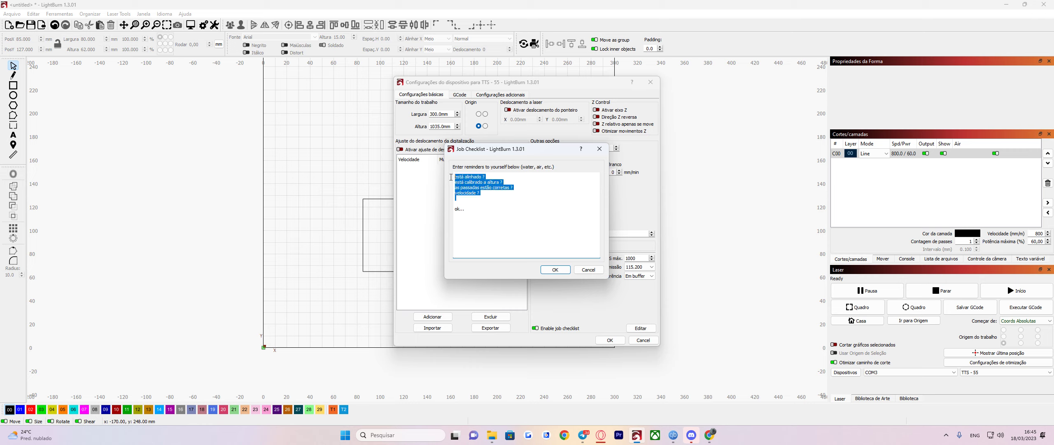
pyautogui.click(482, 195)
pyautogui.press('Return')
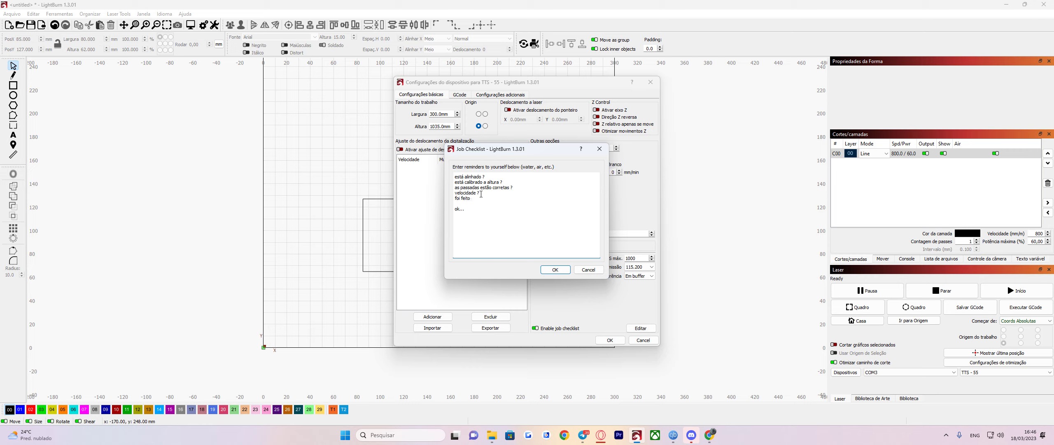
pyautogui.write('correção or')
pyautogui.moveTo(514, 198); pyautogui.dragTo(458, 200)
pyautogui.press('BackSpace')
pyautogui.write('cor')
pyautogui.press('BackSpace')
pyautogui.press('BackSpace')
pyautogui.press('BackSpace')
# Enter the reminder "verificação do nomes ?" below "velocidade ?" and save the checklist and device settings.
pyautogui.write('verificaçãoão do nomes')
pyautogui.click(555, 269)
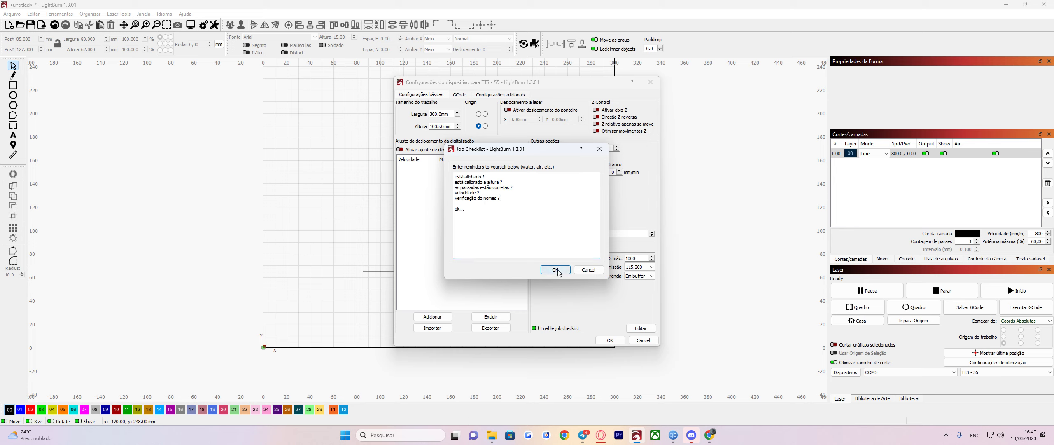
pyautogui.click(610, 340)
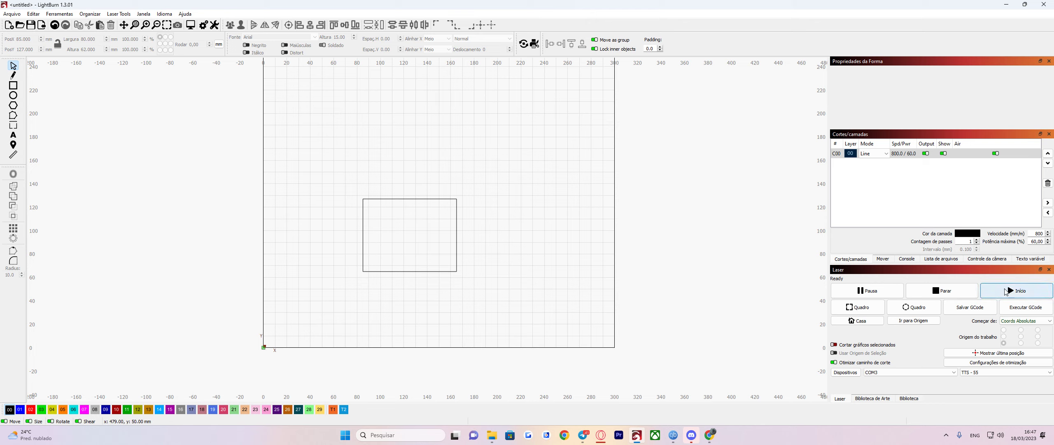
# Start the laser job again to review the edited checklist, and decline the start.
pyautogui.click(1006, 292)
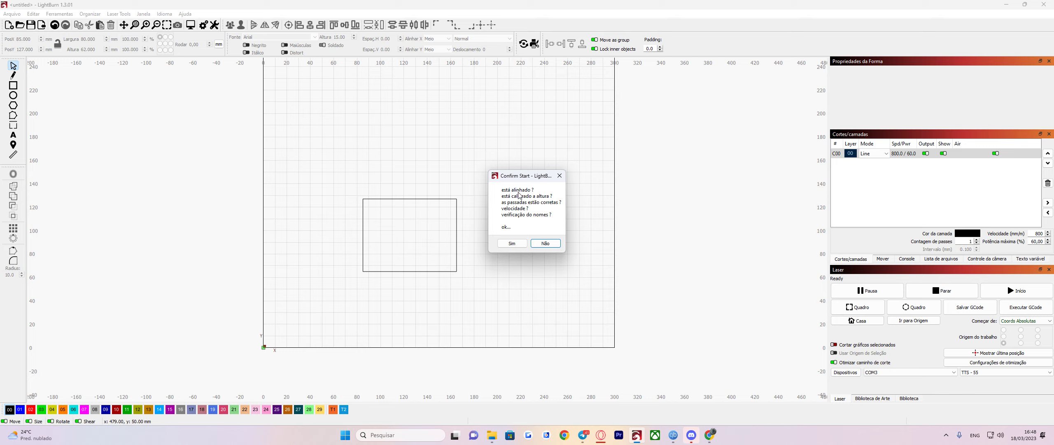
pyautogui.click(546, 243)
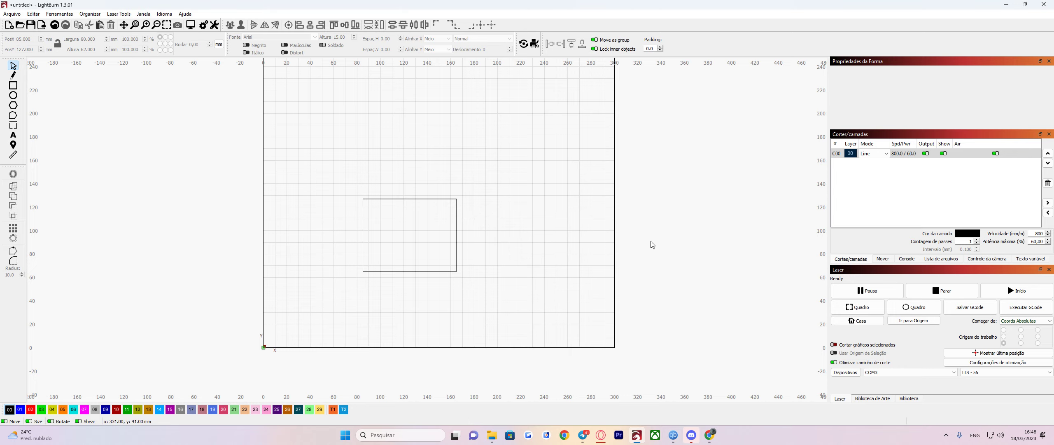